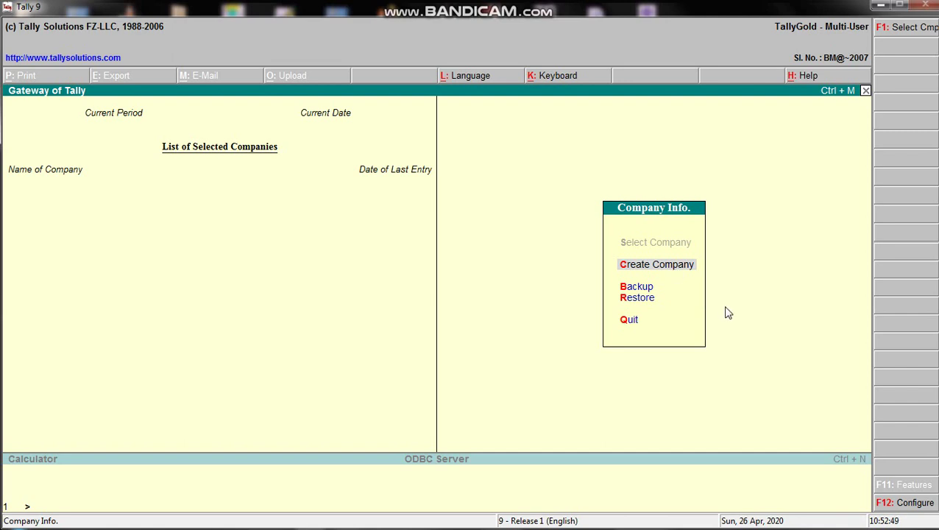
- Start a new company in Company Creation, confirming the data directory C:\Tally9\Data, and return to Name
{"action": "key", "text": "Down"}
{"action": "key", "text": "Up"}
{"action": "key", "text": "Down"}
{"action": "key", "text": "Up"}
{"action": "key", "text": "Down"}
{"action": "key", "text": "Up"}
{"action": "key", "text": "Return"}
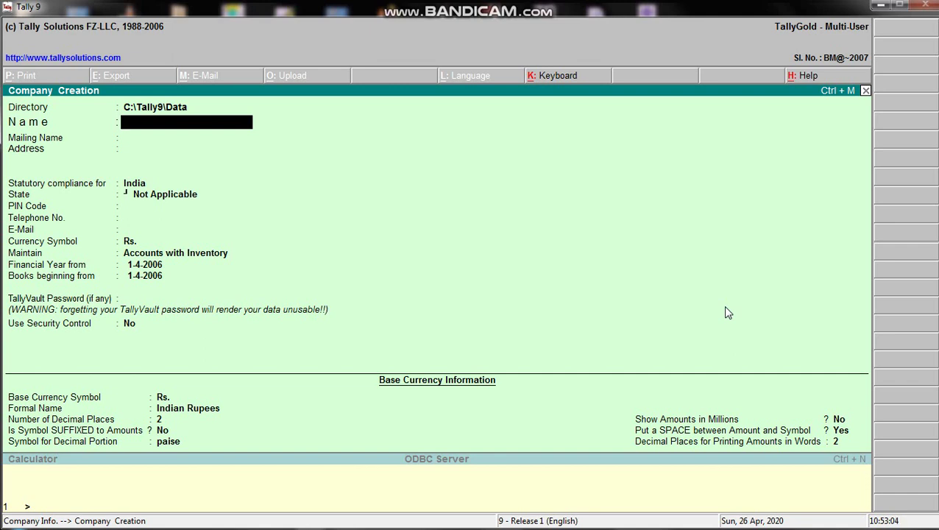
{"action": "key", "text": "Up"}
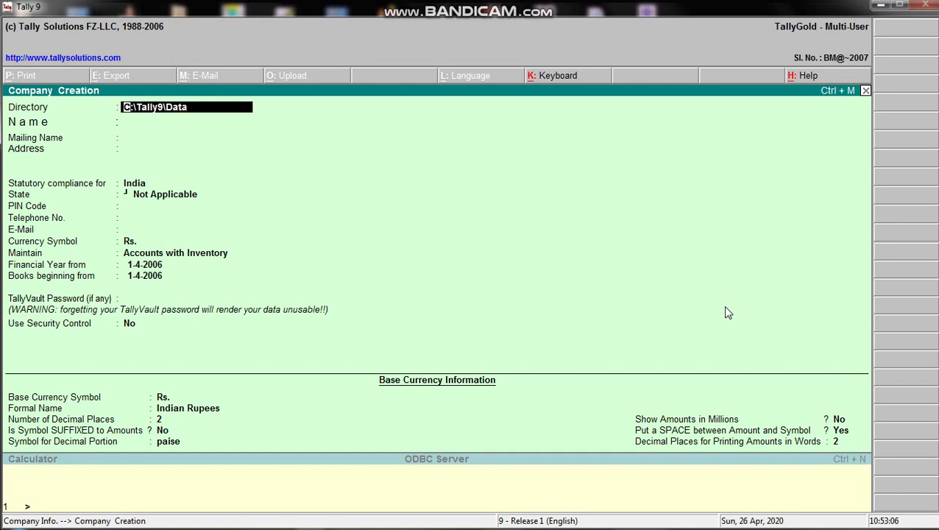
{"action": "key", "text": "Return"}
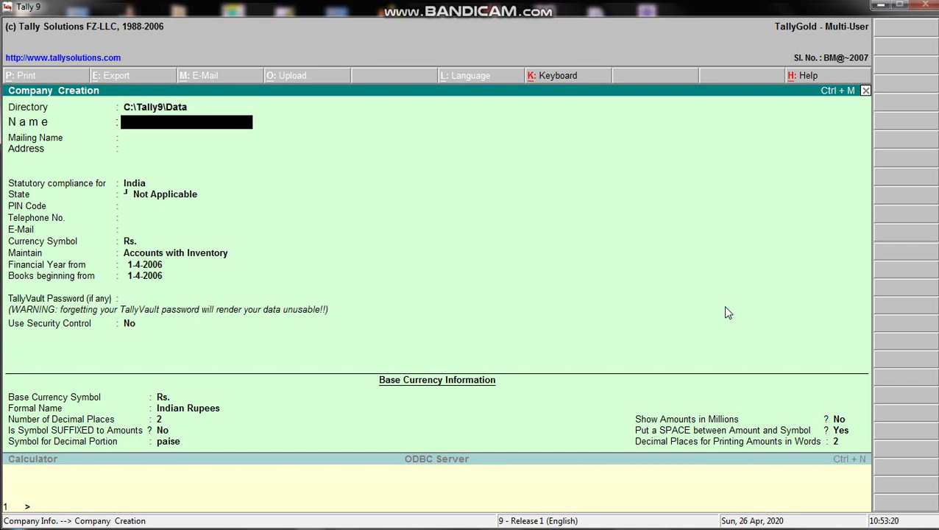
- Enter 'Hayat & Company' as the company name and accept the same mailing name
{"action": "type", "text": "Hayat"}
{"action": "type", "text": "& Coma"}
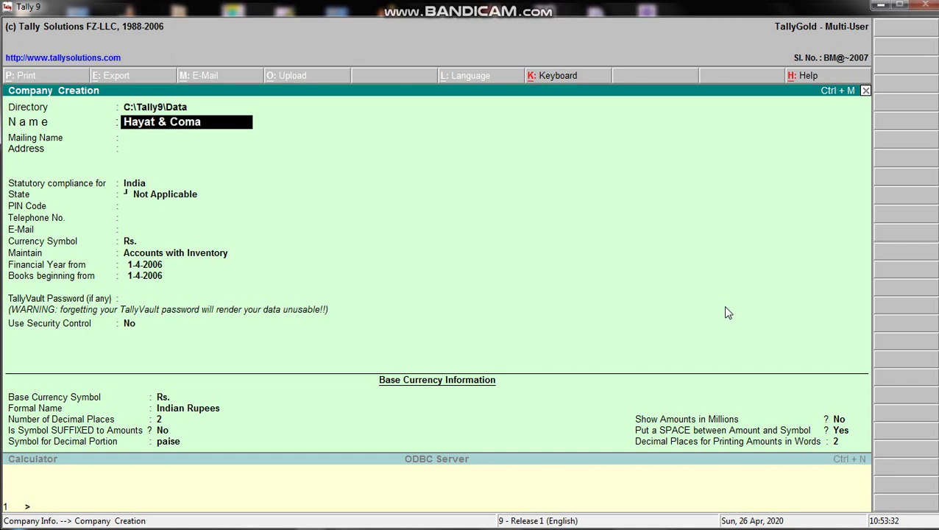
{"action": "key", "text": "BackSpace"}
{"action": "type", "text": "pany"}
{"action": "key", "text": "Return"}
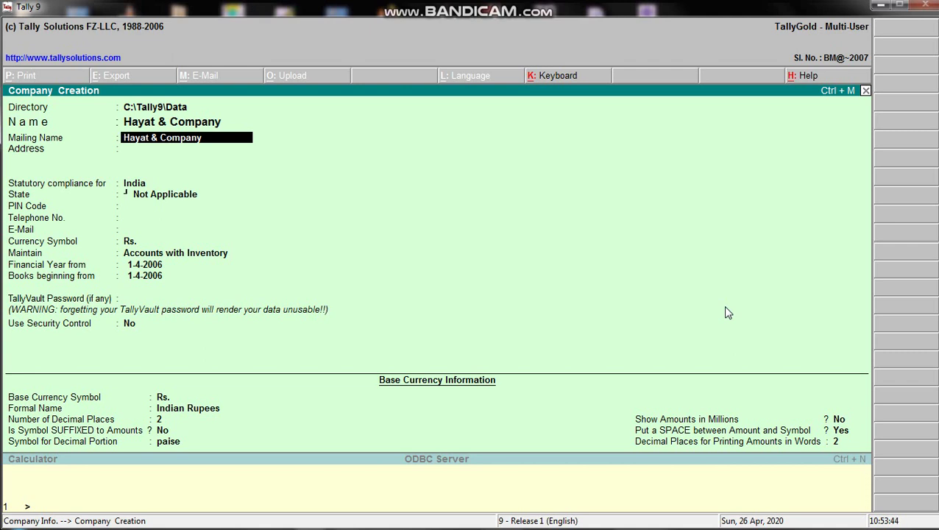
{"action": "key", "text": "Return"}
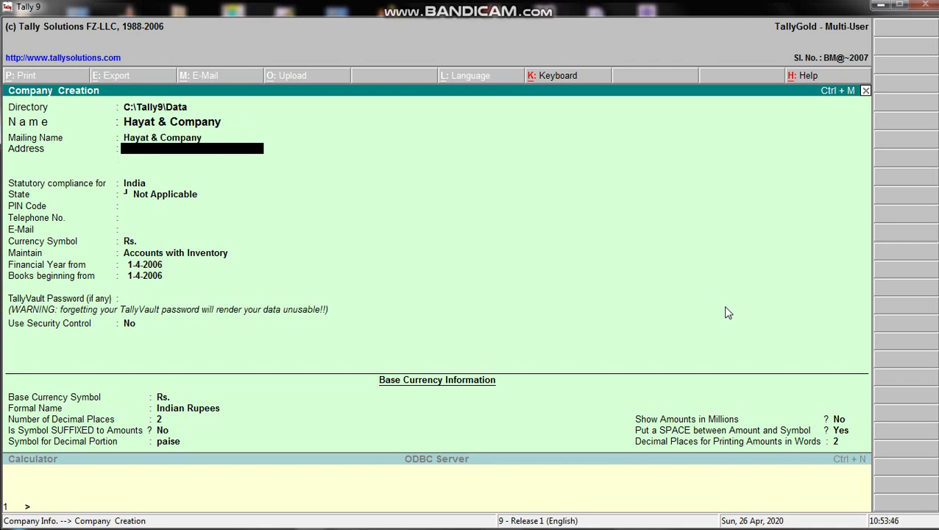
- Enter the company's address on the first Address line and advance to statutory compliance
{"action": "type", "text": "Mungaoli, Ashok Naga"}
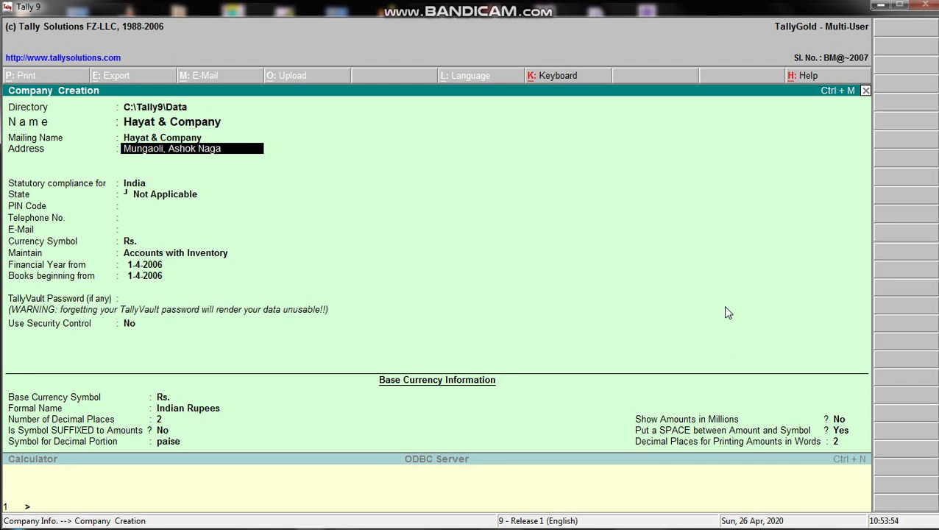
{"action": "type", "text": "r(M.P.)"}
{"action": "key", "text": "Return"}
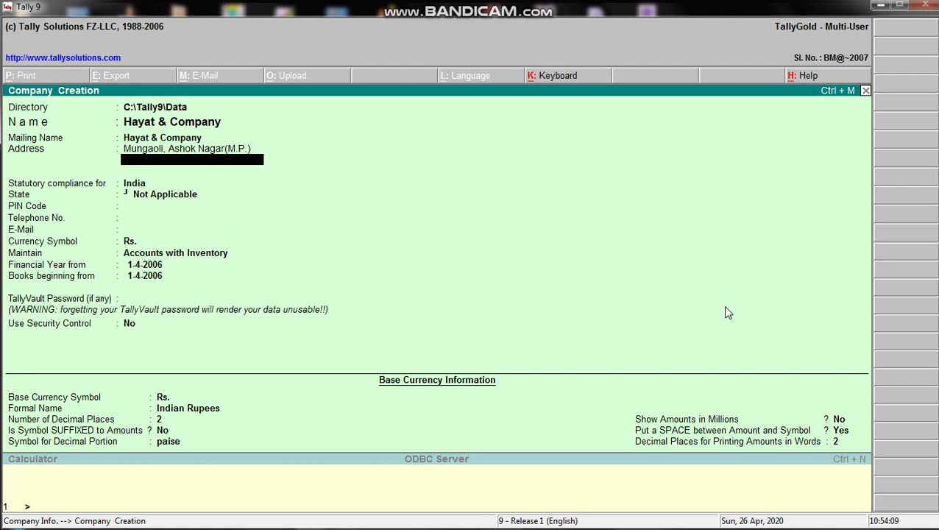
{"action": "key", "text": "Return"}
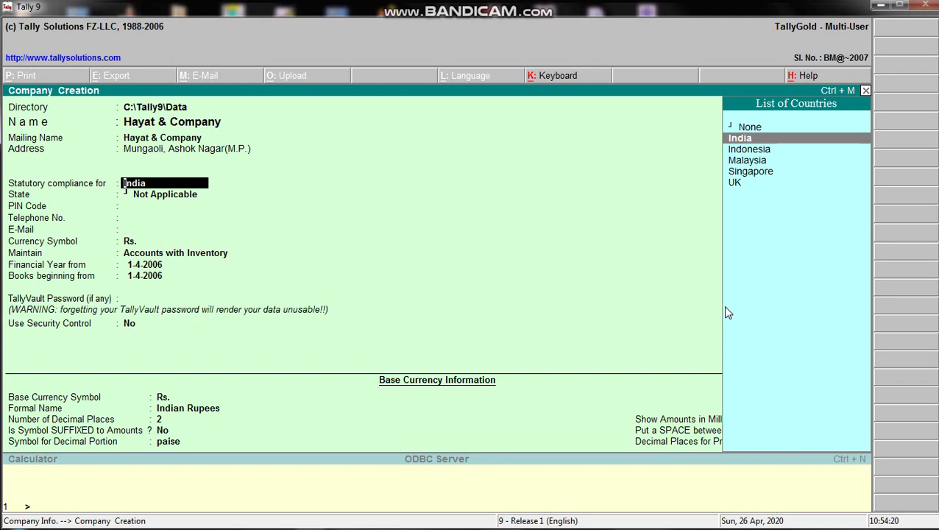
- Keep India as the country for statutory compliance
{"action": "key", "text": "Down"}
{"action": "key", "text": "Down"}
{"action": "key", "text": "Down"}
{"action": "key", "text": "Down"}
{"action": "key", "text": "Up"}
{"action": "key", "text": "Up"}
{"action": "key", "text": "Up"}
{"action": "key", "text": "Up"}
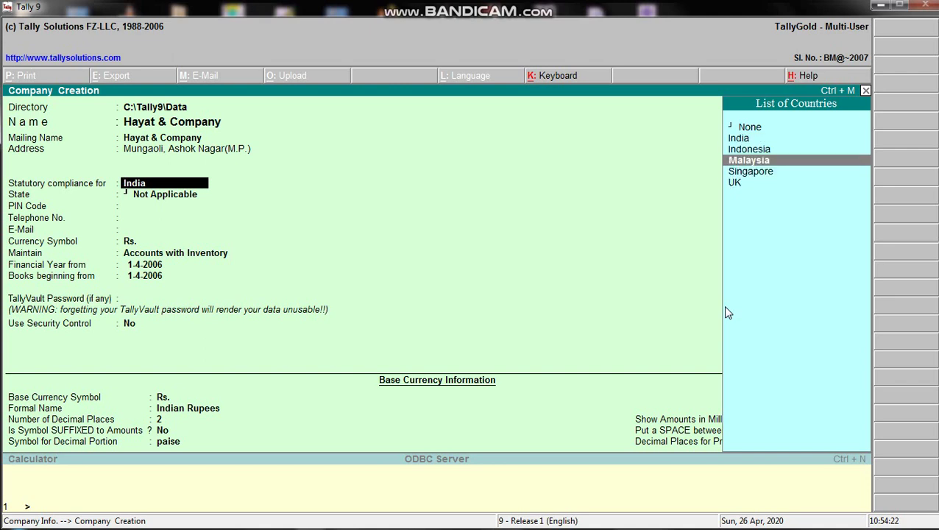
{"action": "key", "text": "Down"}
{"action": "key", "text": "Down"}
{"action": "key", "text": "Down"}
{"action": "key", "text": "Down"}
{"action": "key", "text": "Up"}
{"action": "key", "text": "Up"}
{"action": "key", "text": "Up"}
{"action": "key", "text": "Up"}
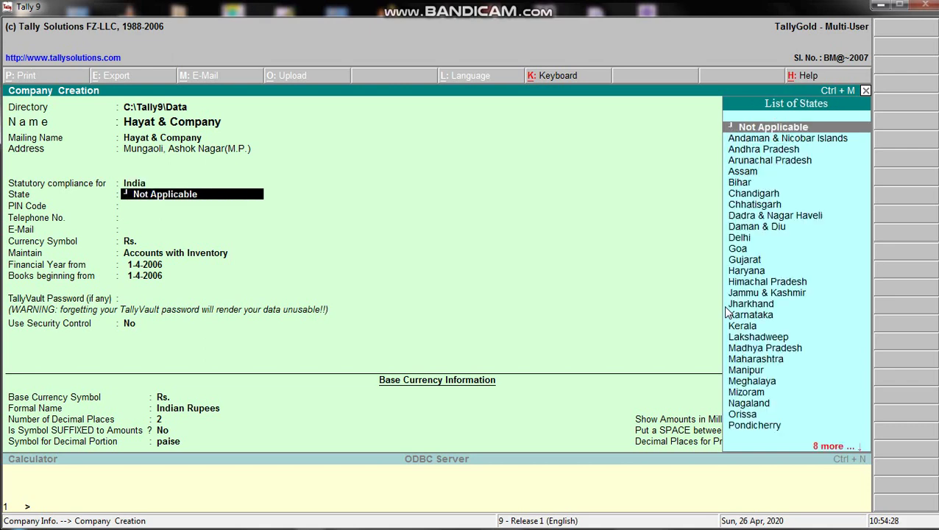
{"action": "key", "text": "Return"}
- Choose Madhya Pradesh from the list of states as the company's state
{"action": "key", "text": "Down"}
{"action": "key", "text": "Down"}
{"action": "key", "text": "Down"}
{"action": "key", "text": "Down"}
{"action": "key", "text": "Down"}
{"action": "key", "text": "Down"}
{"action": "key", "text": "Down"}
{"action": "key", "text": "Down"}
{"action": "key", "text": "Down"}
{"action": "key", "text": "Down"}
{"action": "key", "text": "Down"}
{"action": "key", "text": "Down"}
{"action": "key", "text": "Down"}
{"action": "key", "text": "Down"}
{"action": "key", "text": "Down"}
{"action": "key", "text": "Down"}
{"action": "key", "text": "Down"}
{"action": "key", "text": "Down"}
{"action": "key", "text": "Down"}
{"action": "key", "text": "Down"}
{"action": "key", "text": "Down"}
{"action": "key", "text": "Up"}
{"action": "key", "text": "Up"}
{"action": "key", "text": "Up"}
{"action": "key", "text": "Up"}
{"action": "key", "text": "Up"}
{"action": "key", "text": "Up"}
{"action": "key", "text": "Up"}
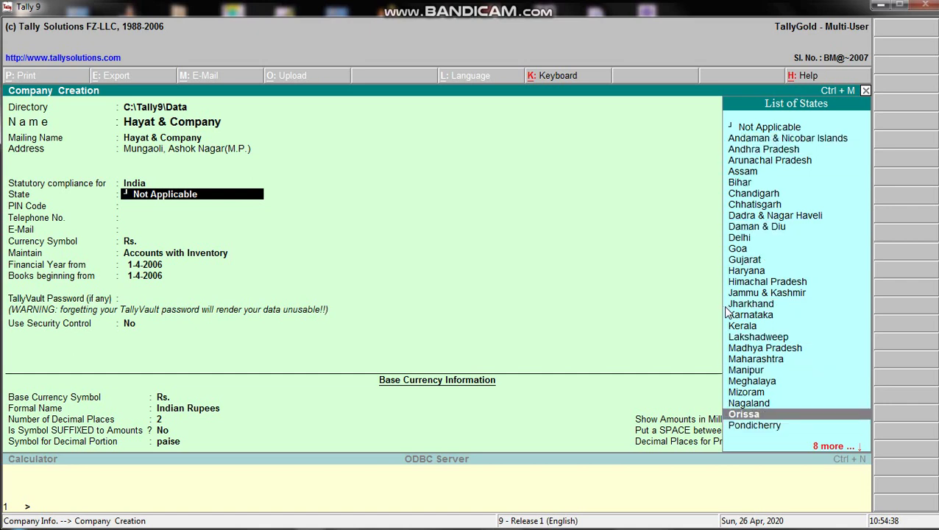
{"action": "key", "text": "Down"}
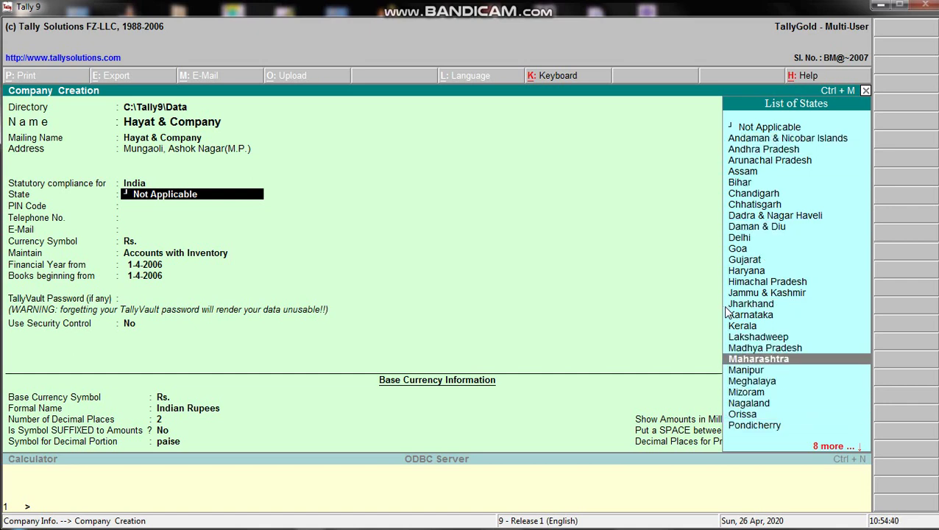
{"action": "key", "text": "Up"}
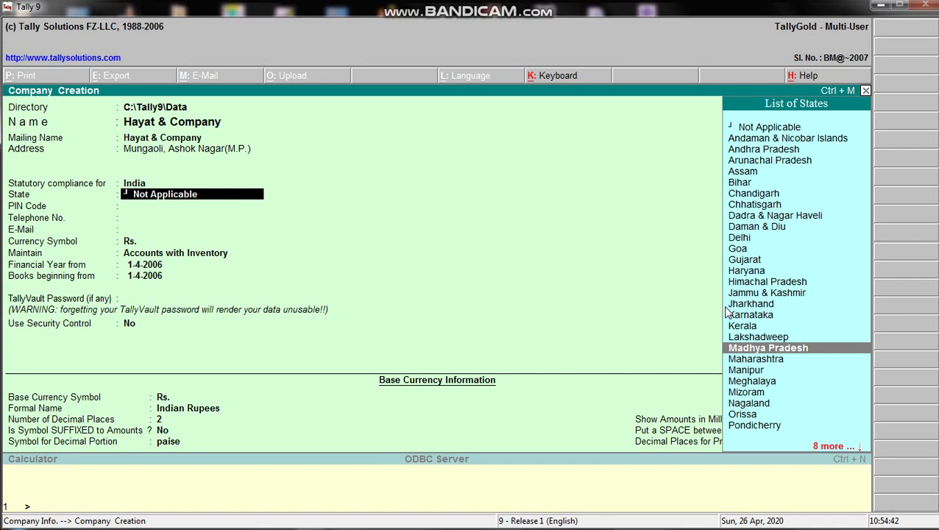
{"action": "key", "text": "Return"}
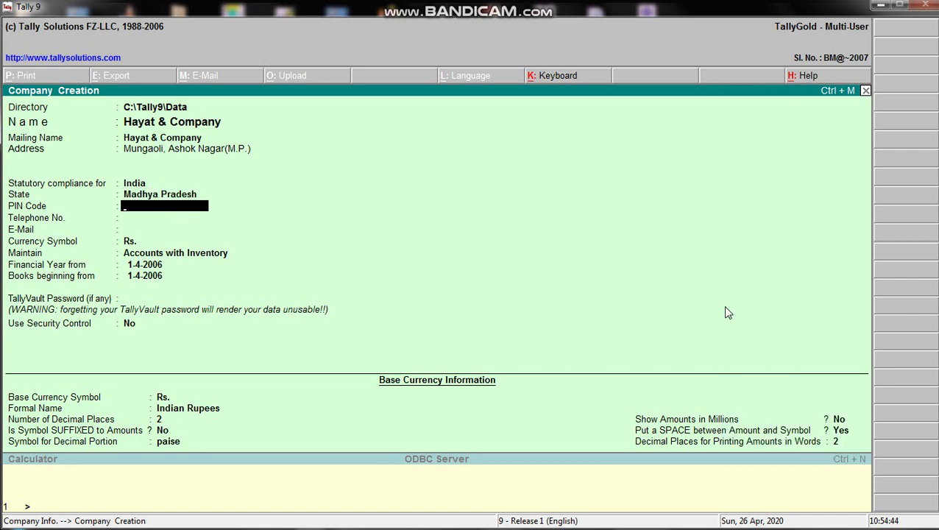
- Fill in the company's PIN code, telephone number and e-mail address
{"action": "type", "text": "473443"}
{"action": "key", "text": "Return"}
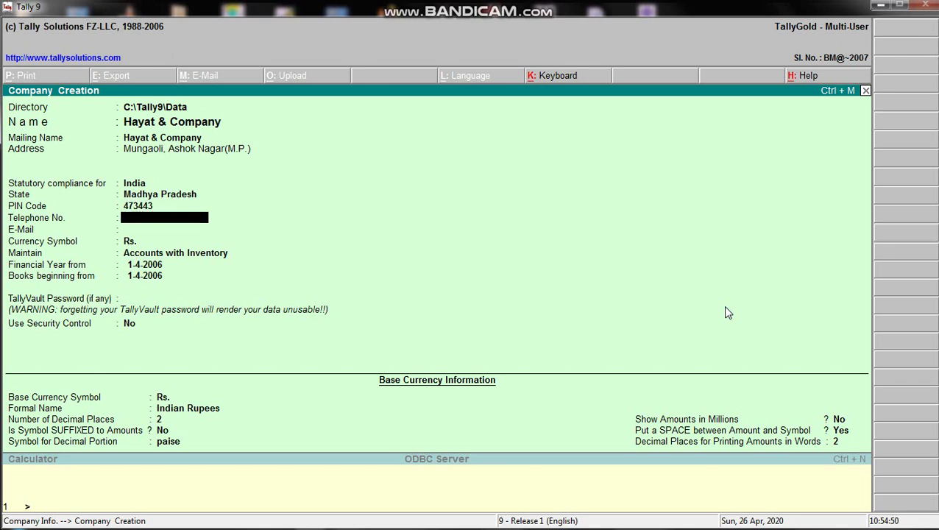
{"action": "type", "text": "11111111111"}
{"action": "key", "text": "Return"}
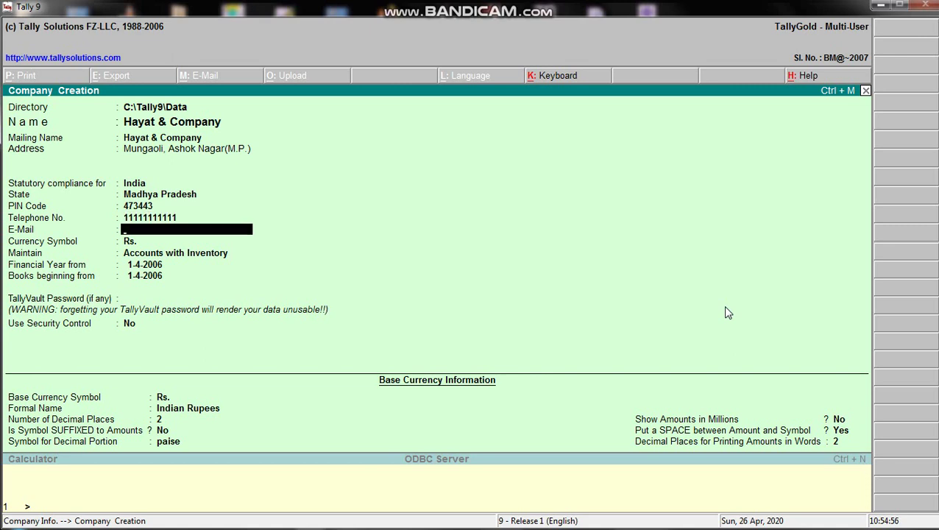
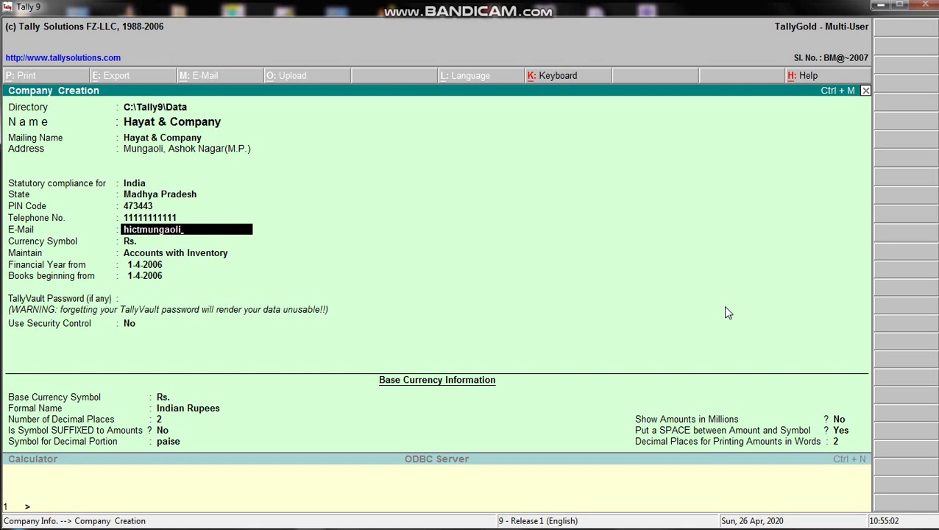
{"action": "key", "text": "Return"}
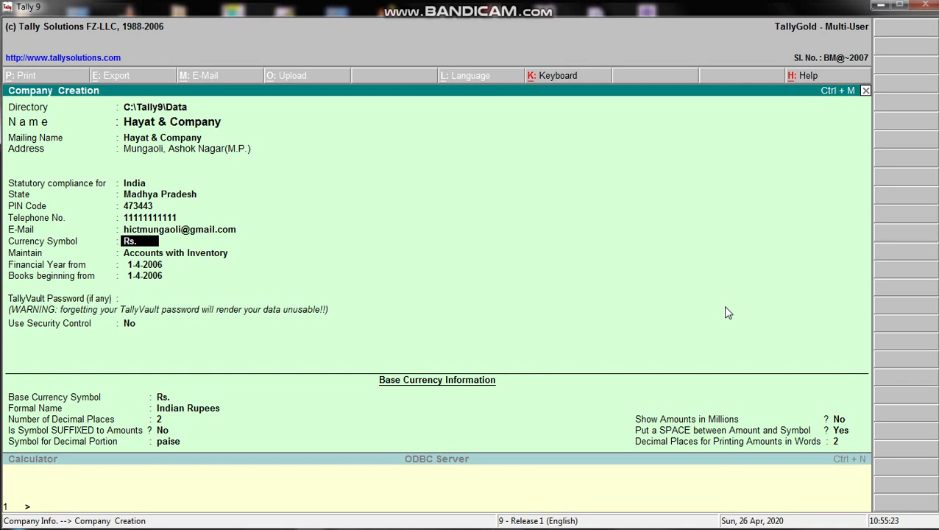
- Set Maintain to Accounts only in the Type of Company list
{"action": "key", "text": "Return"}
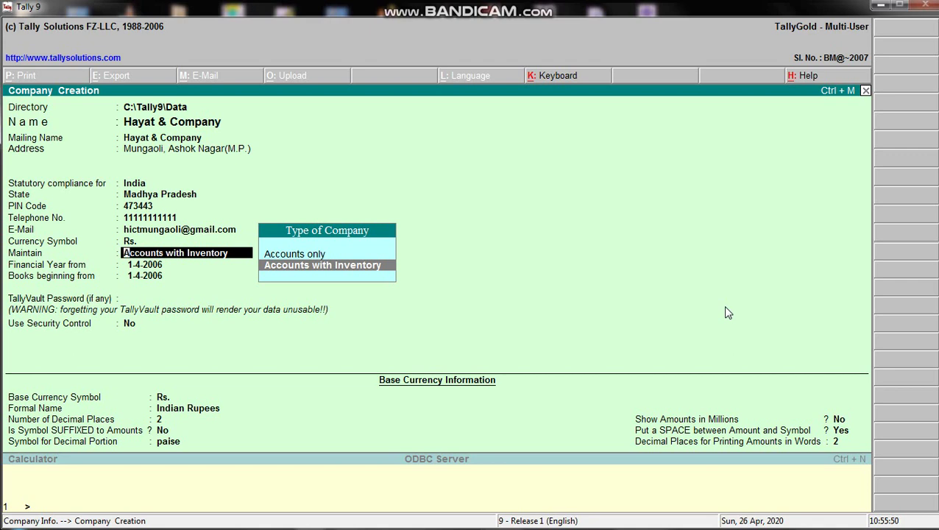
{"action": "key", "text": "Up"}
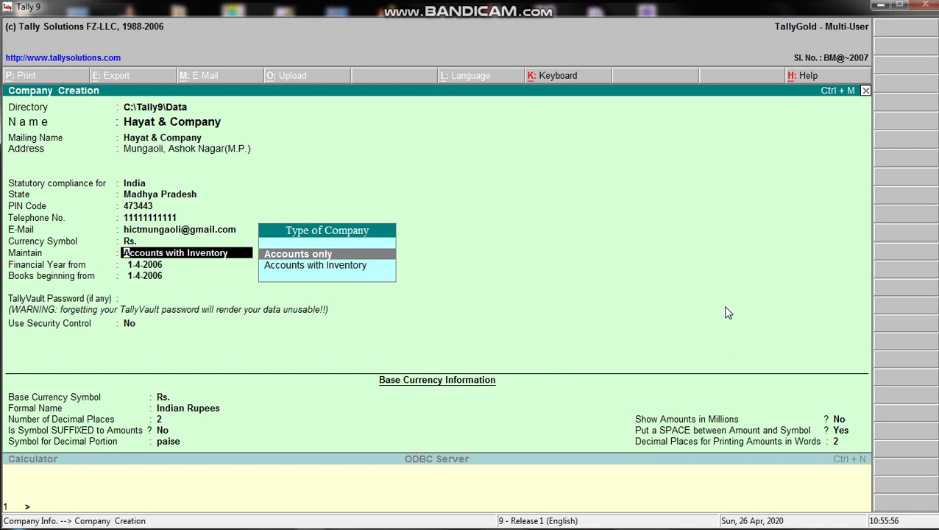
{"action": "key", "text": "Down"}
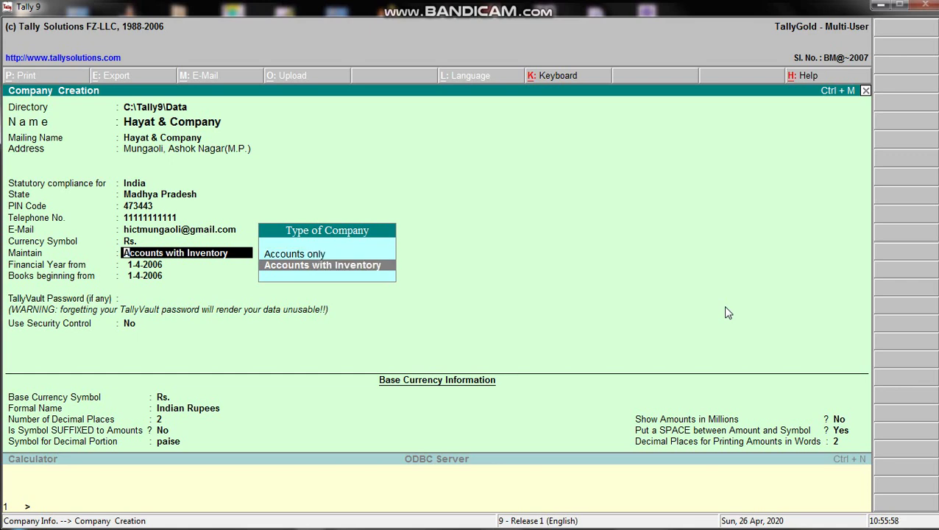
{"action": "key", "text": "Up"}
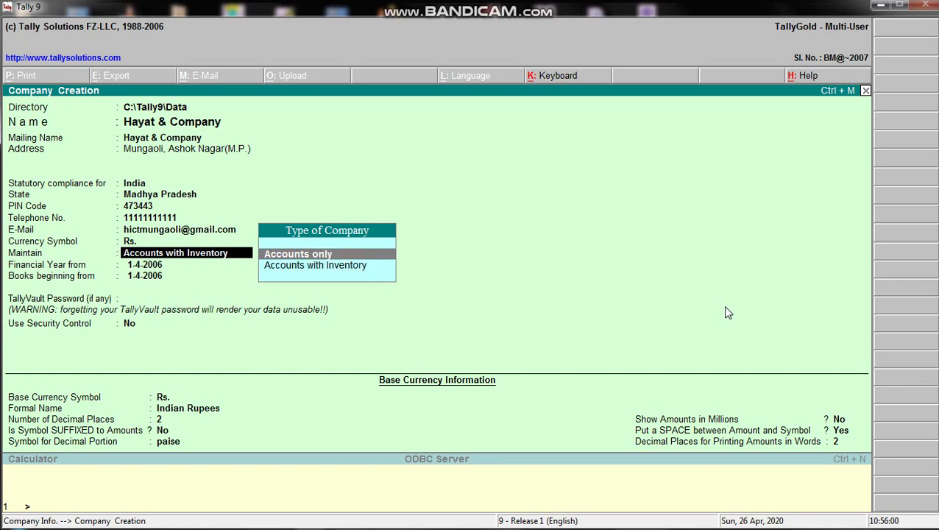
{"action": "key", "text": "Down"}
{"action": "key", "text": "Up"}
{"action": "key", "text": "Down"}
{"action": "key", "text": "Up"}
{"action": "key", "text": "Down"}
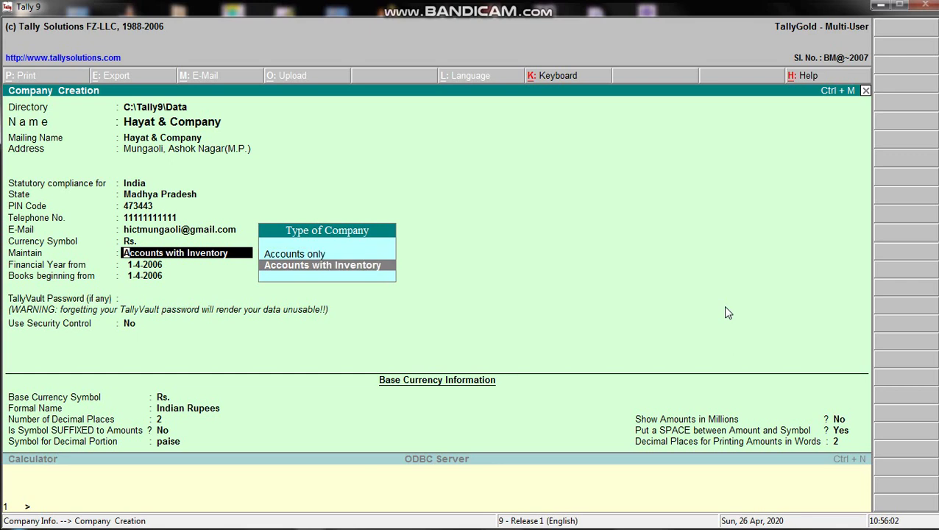
{"action": "key", "text": "Up"}
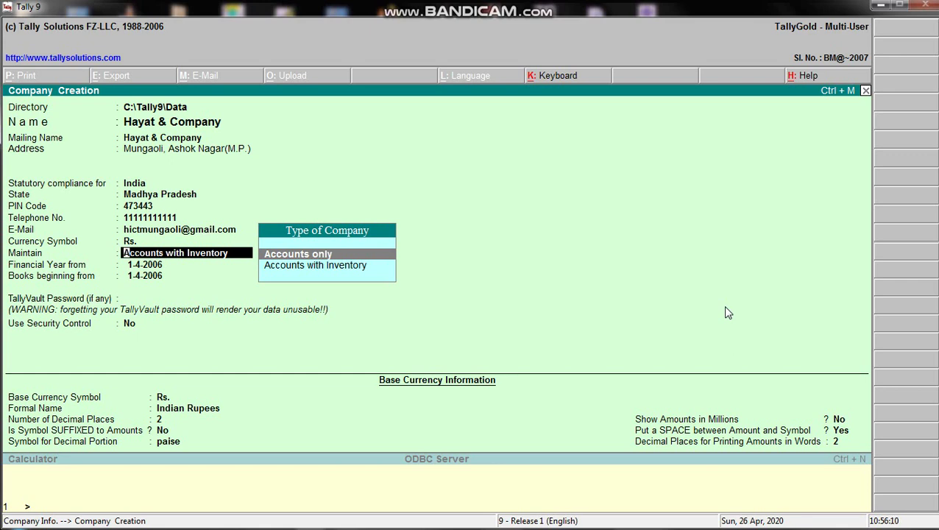
{"action": "key", "text": "Down"}
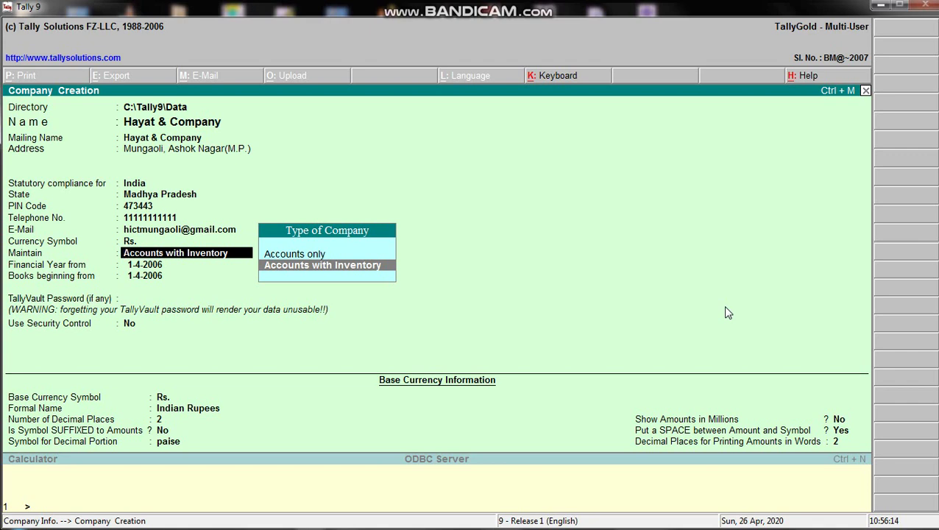
{"action": "key", "text": "Up"}
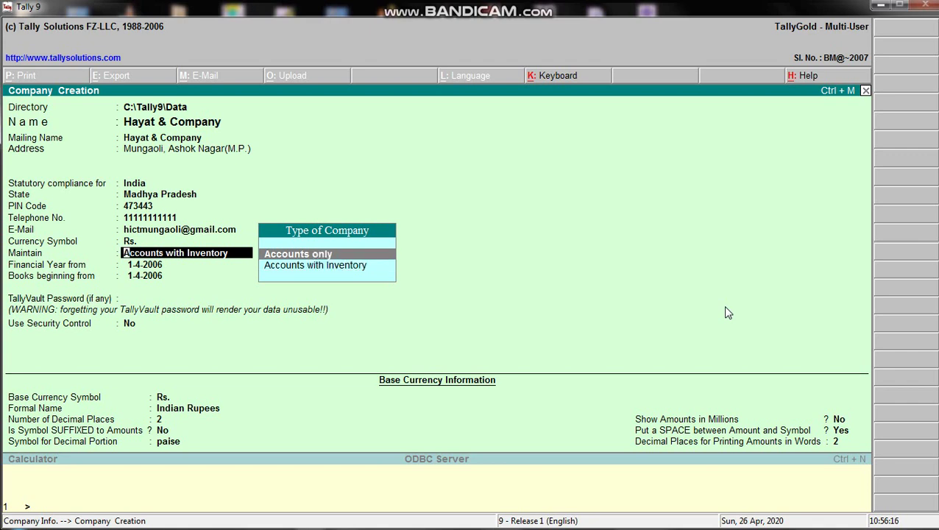
{"action": "key", "text": "Return"}
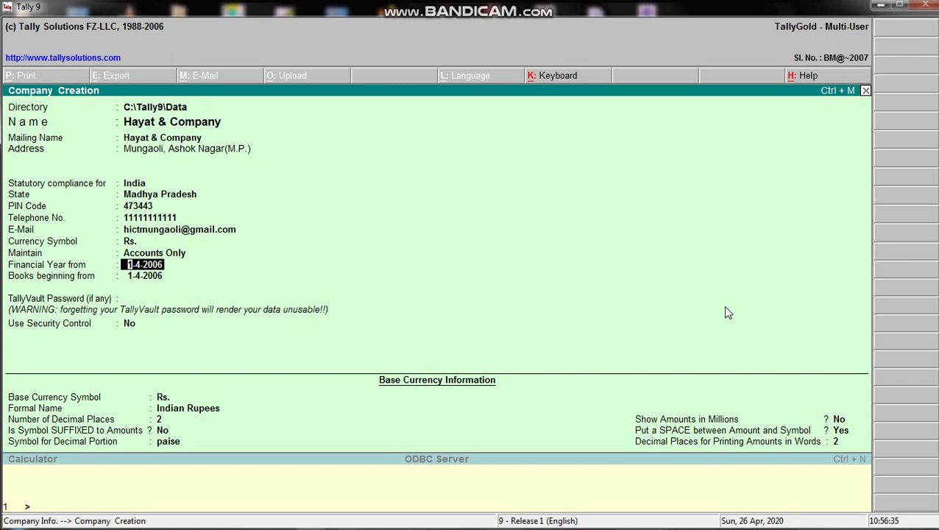
- Enter 1-4-2020 as the Financial Year from date
{"action": "type", "text": "1-4-"}
{"action": "type", "text": "2020"}
{"action": "key", "text": "Return"}
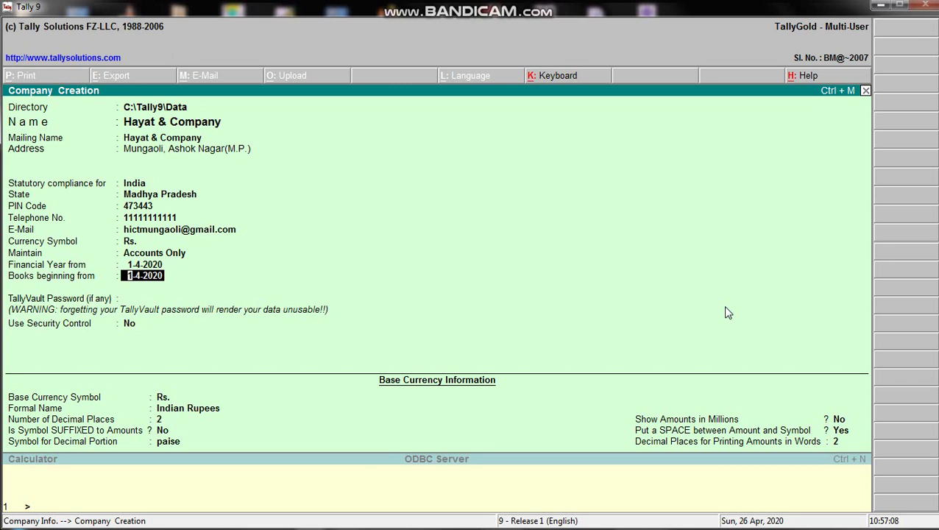
- Set Books beginning from to 27-4-2020, correcting the mistyped 2019 year
{"action": "type", "text": "27-"}
{"action": "type", "text": "4-2019"}
{"action": "key", "text": "BackSpace"}
{"action": "key", "text": "BackSpace"}
{"action": "key", "text": "BackSpace"}
{"action": "key", "text": "BackSpace"}
{"action": "key", "text": "BackSpace"}
{"action": "type", "text": "-2020"}
{"action": "key", "text": "Return"}
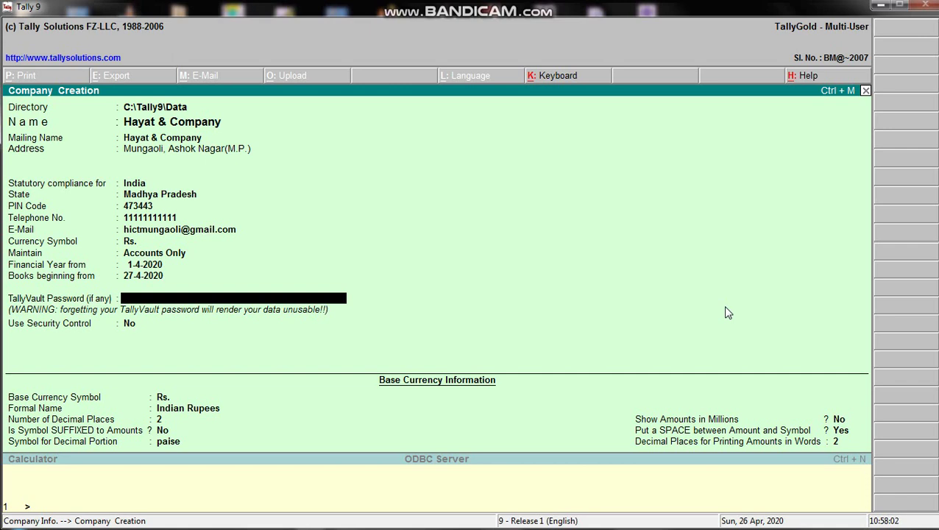
{"action": "key", "text": "Return"}
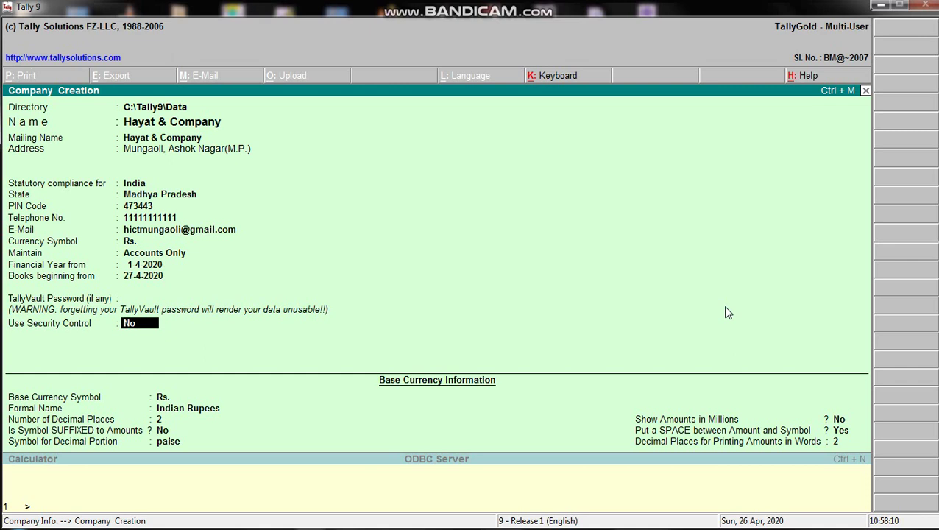
{"action": "type", "text": "y"}
{"action": "key", "text": "Return"}
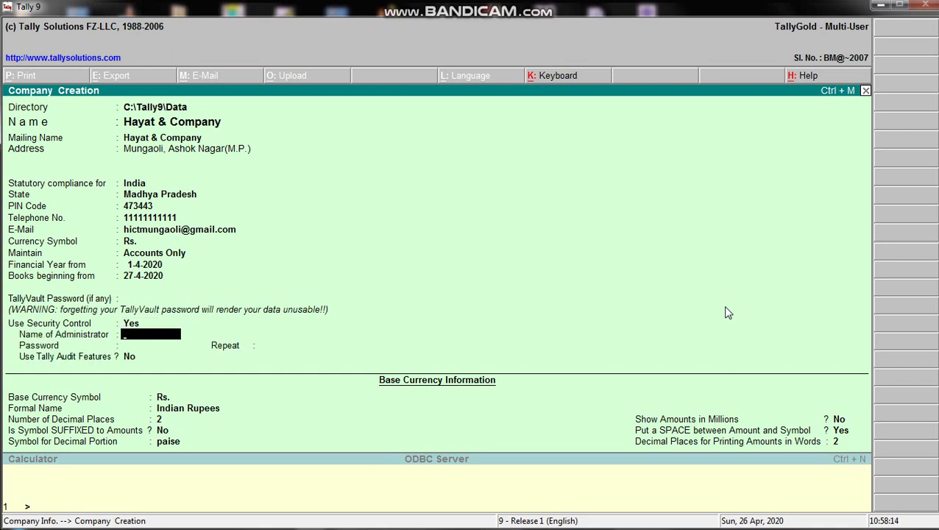
{"action": "key", "text": "BackSpace"}
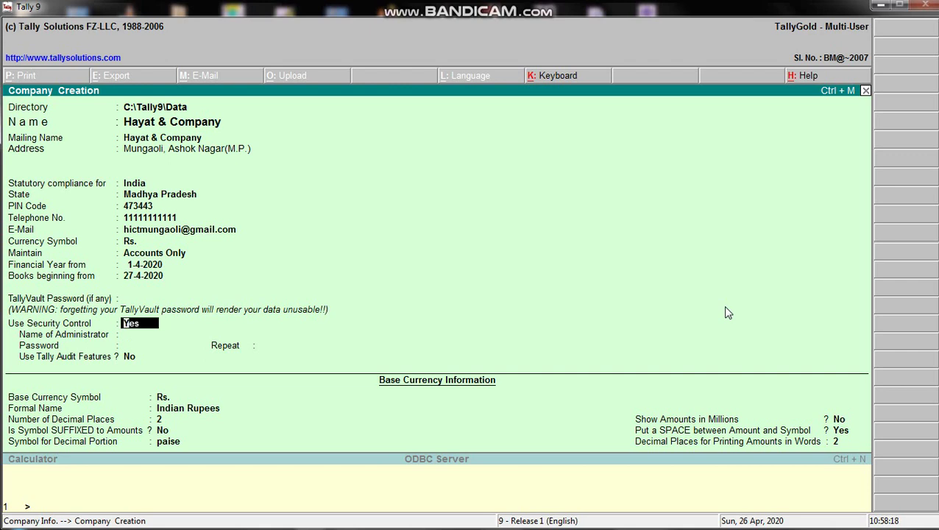
{"action": "type", "text": "n"}
{"action": "key", "text": "Return"}
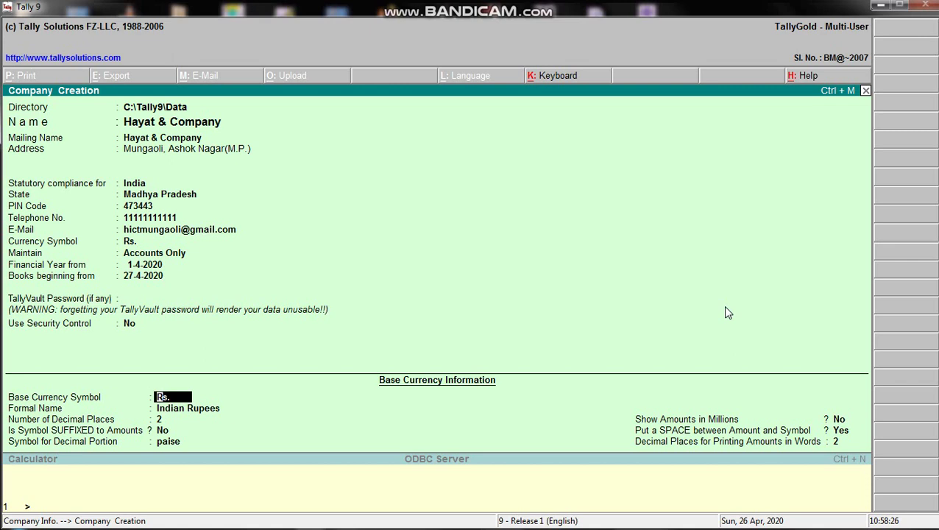
- Keep the base currency Rs. (Indian Rupees) defaults and reach the Accept prompt
{"action": "key", "text": "Return"}
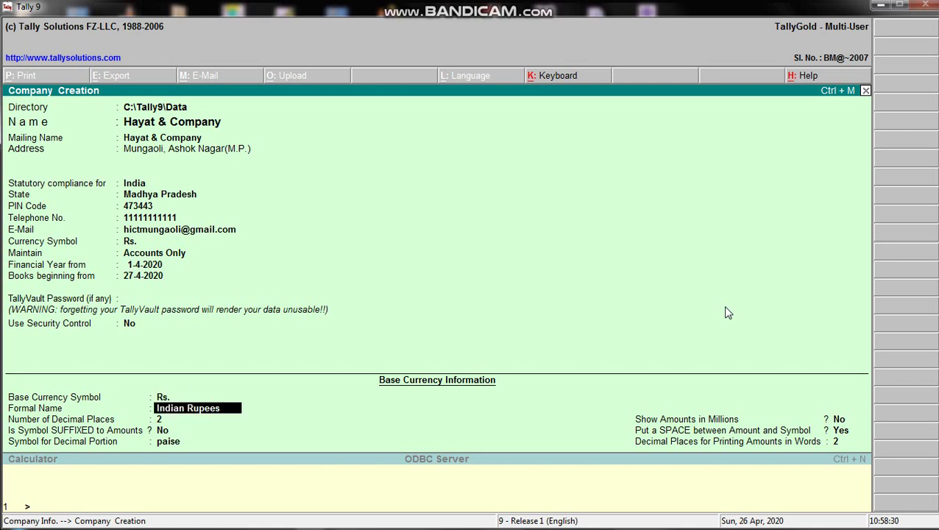
{"action": "key", "text": "Return"}
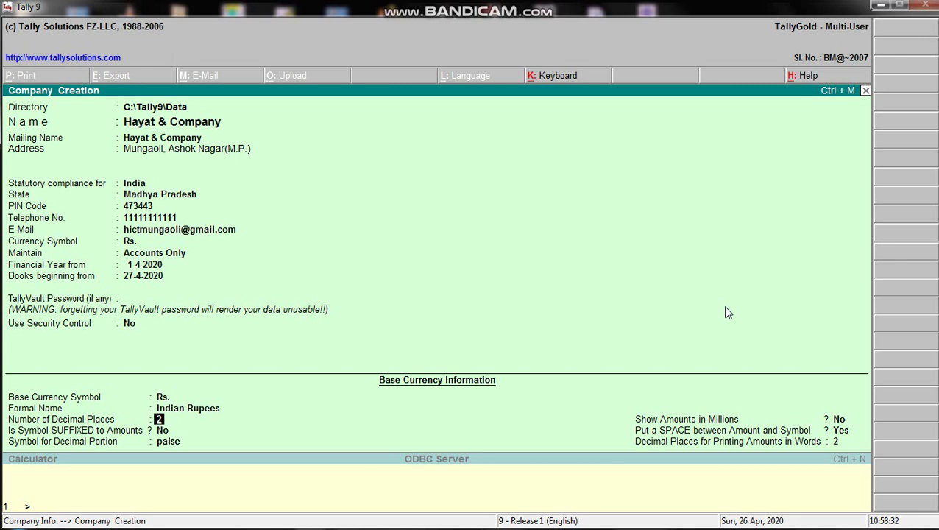
{"action": "key", "text": "Return"}
{"action": "key", "text": "Return"}
{"action": "key", "text": "Return"}
{"action": "key", "text": "Return"}
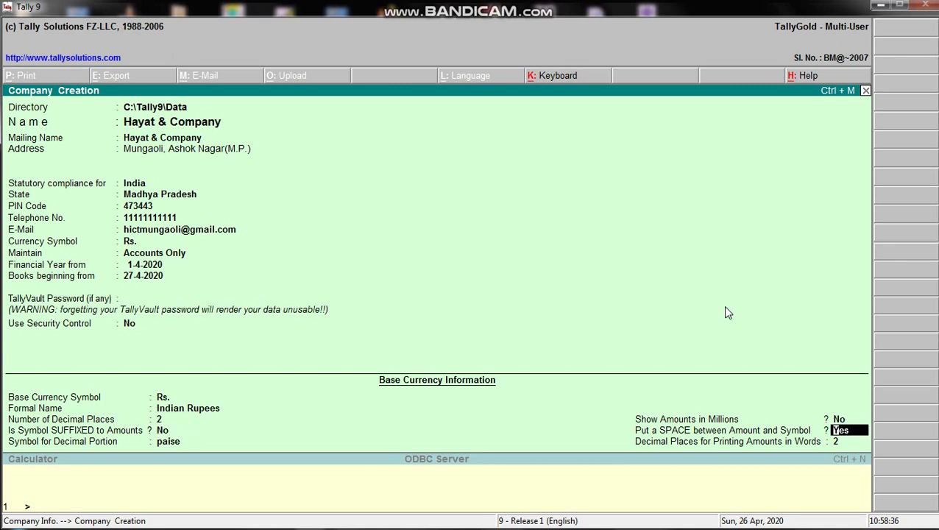
{"action": "key", "text": "Return"}
{"action": "key", "text": "Return"}
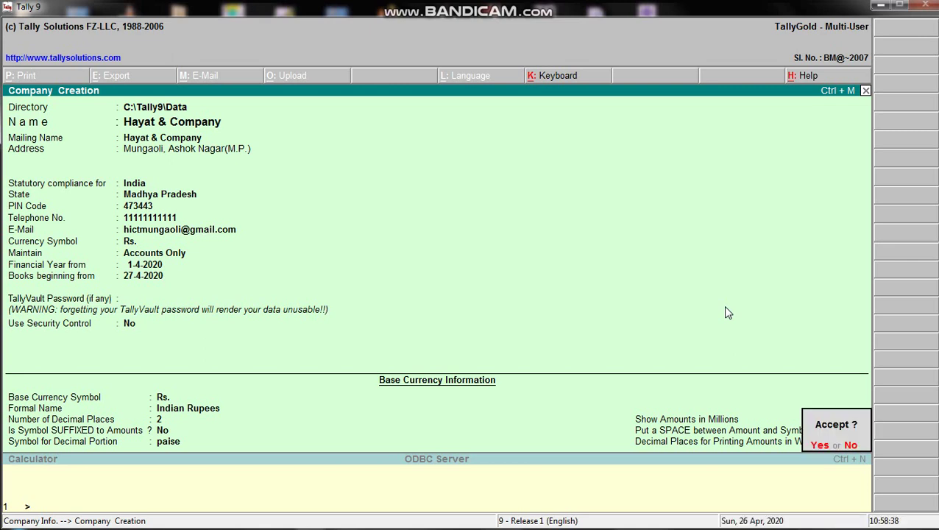
{"action": "key", "text": "Return"}
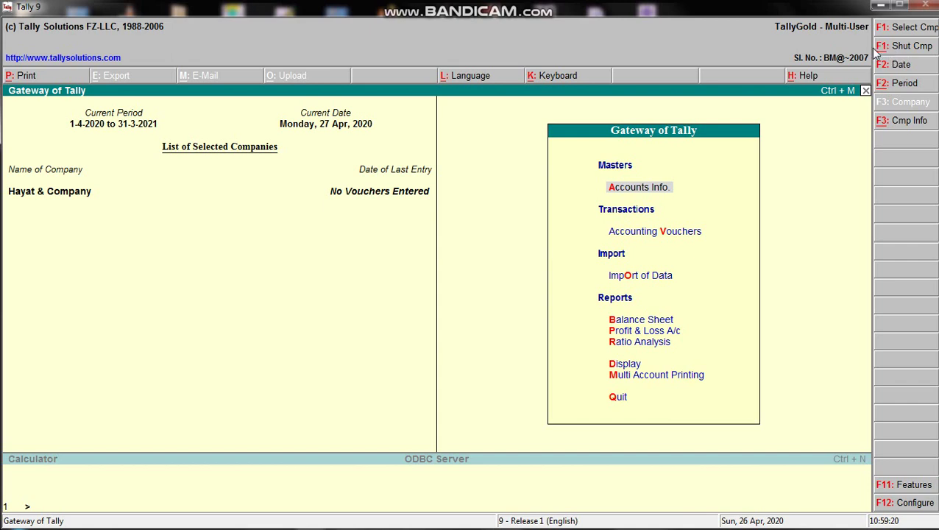
- Shut Hayat & Company, reload it via Select Company, then shut it again
{"action": "key", "text": "alt+F1"}
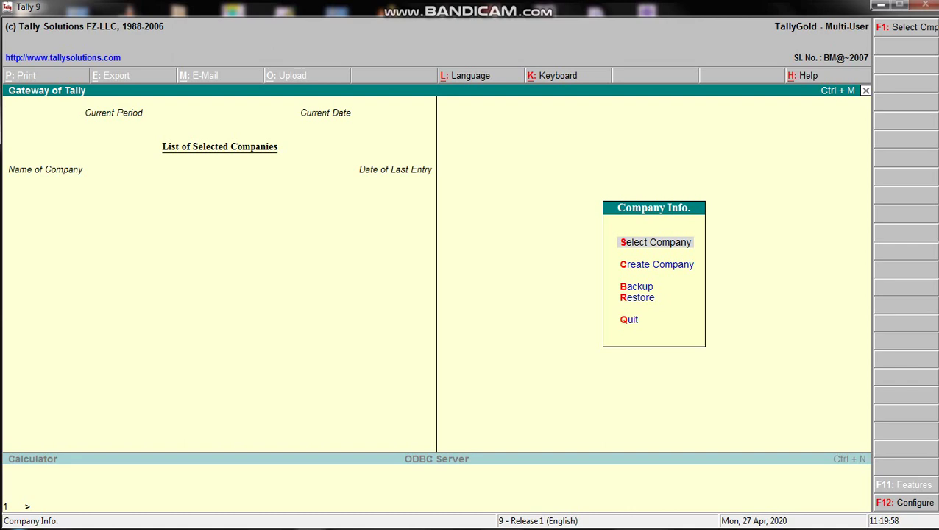
{"action": "key", "text": "Down"}
{"action": "key", "text": "Up"}
{"action": "key", "text": "Return"}
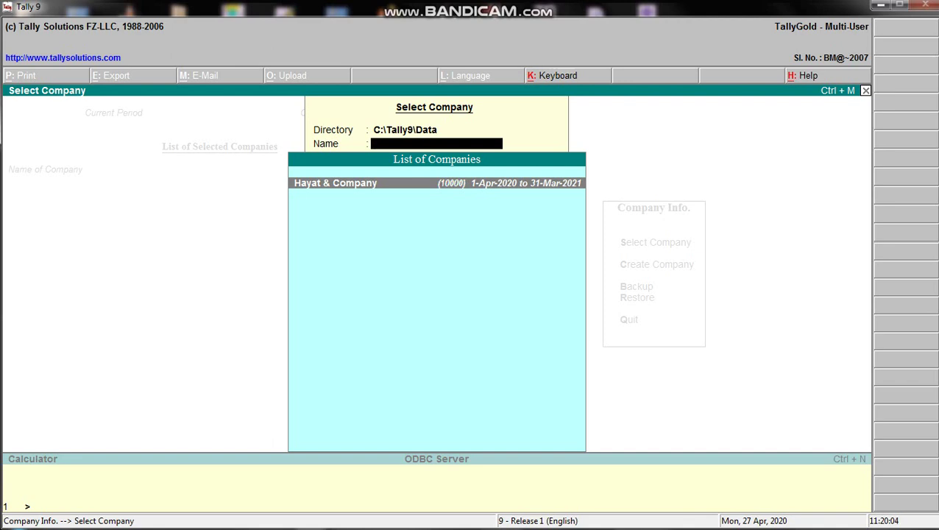
{"action": "key", "text": "Return"}
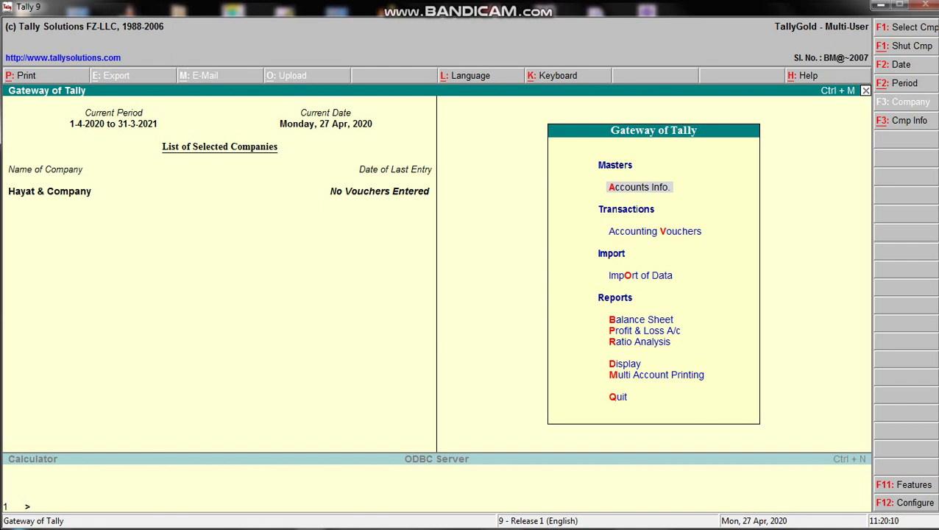
{"action": "key", "text": "alt+F3"}
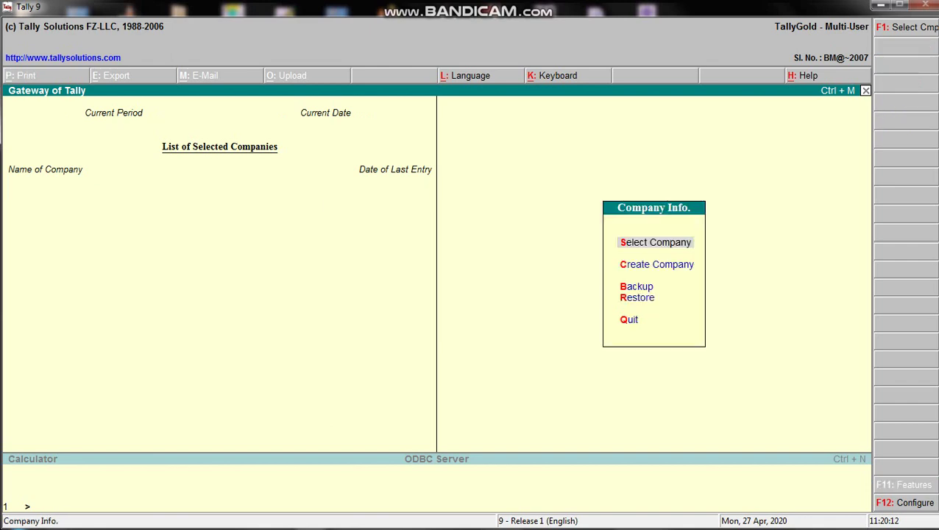